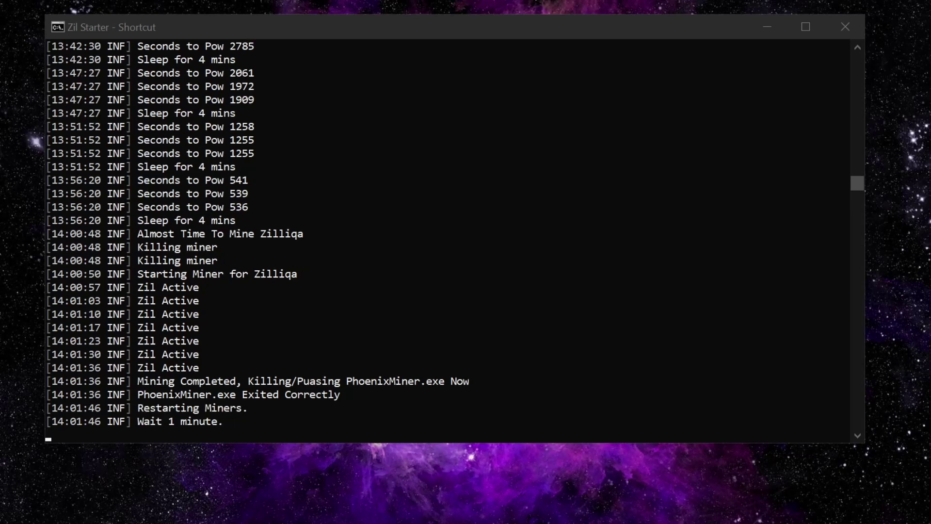
Move the new GMiner console to the top of the screen, beside the Zil Starter log
left_click_drag(565, 386, 620, 10)
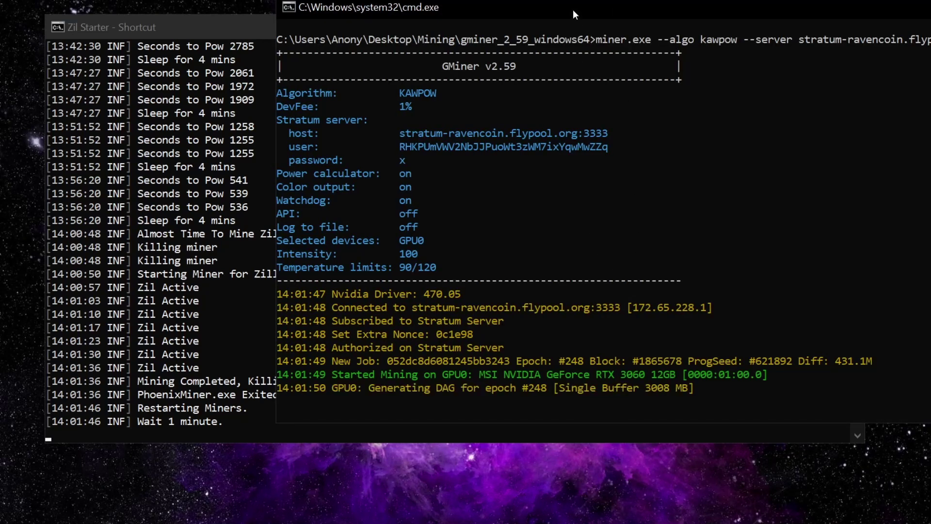
Reposition the GMiner console next to the Zil Starter log while the DAG is generated
left_click_drag(645, 39, 705, 36)
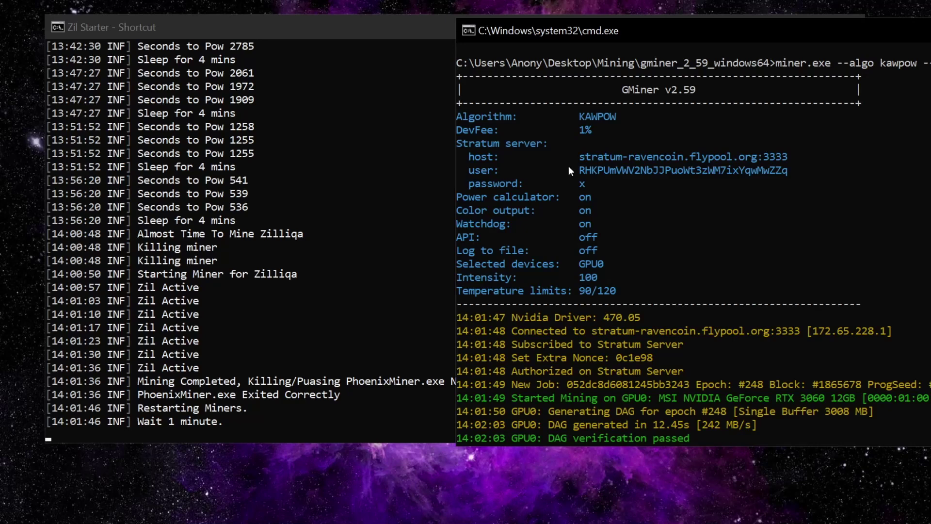
left_click_drag(538, 38, 508, 58)
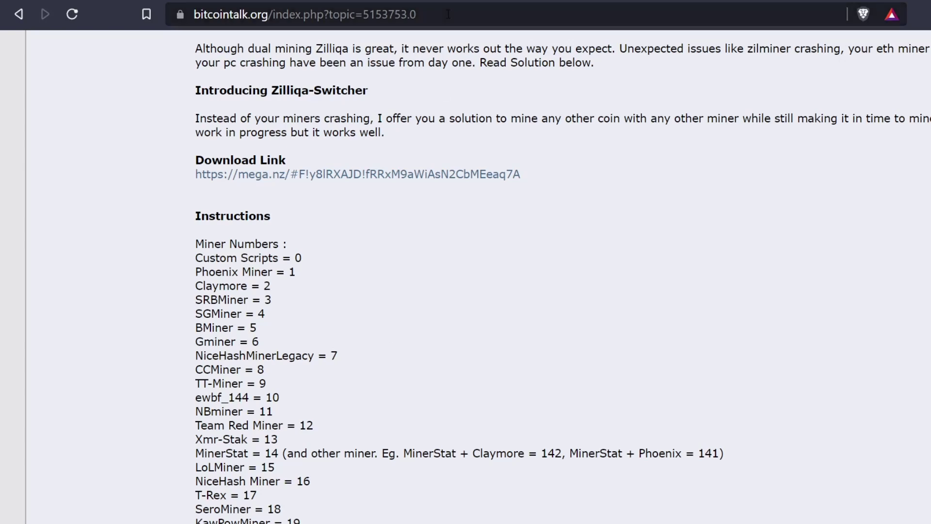
scroll(297, 125, "up", 8)
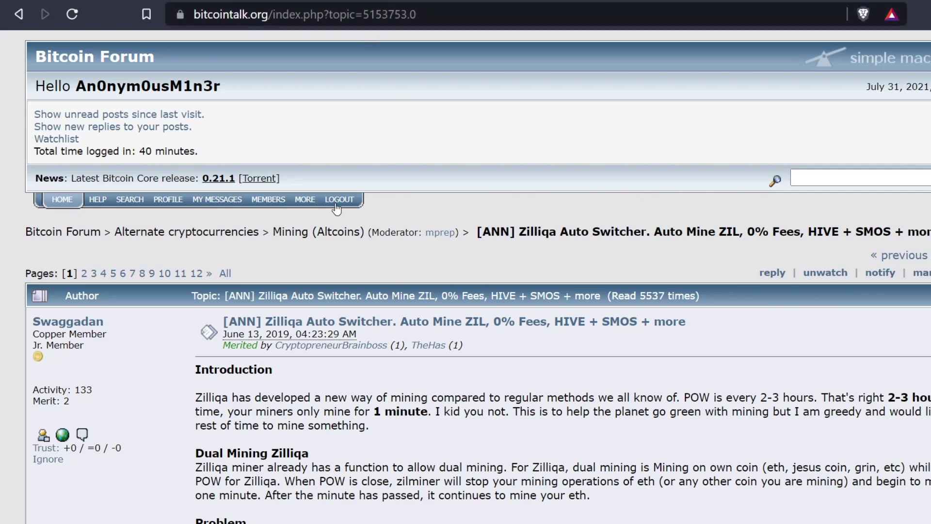
scroll(339, 257, "down", 5)
scroll(355, 274, "down", 2)
scroll(339, 247, "up", 4)
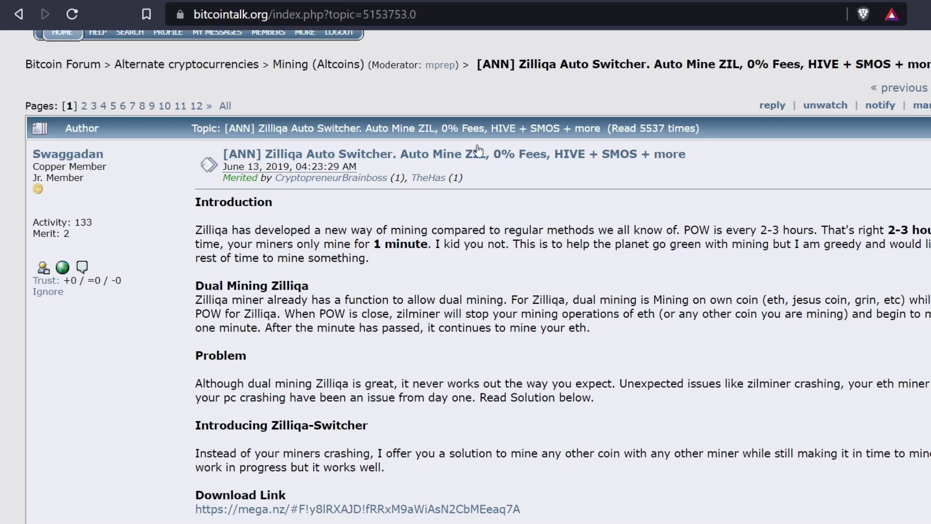
scroll(410, 383, "down", 3)
scroll(409, 383, "down", 5)
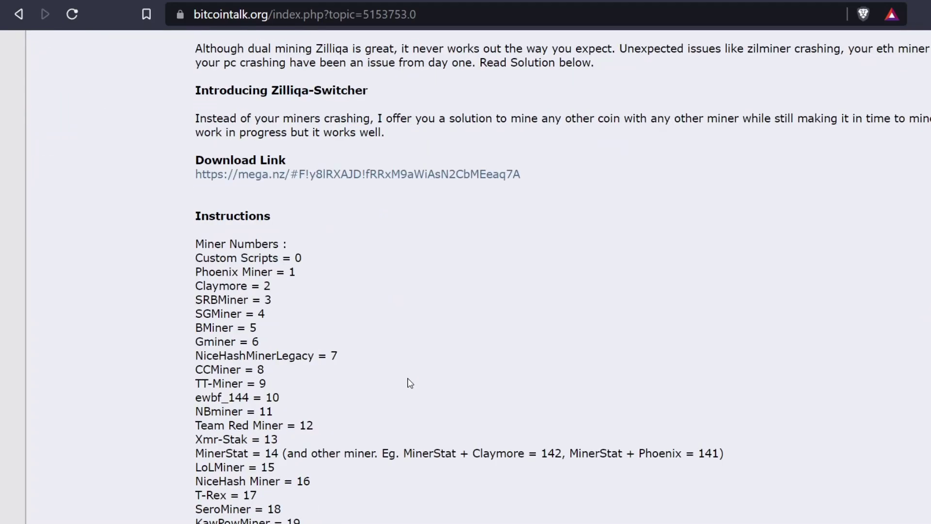
Read the Instructions, Command Line and Examples sections, then follow the mega.nz download link
scroll(410, 383, "down", 2)
scroll(409, 381, "up", 2)
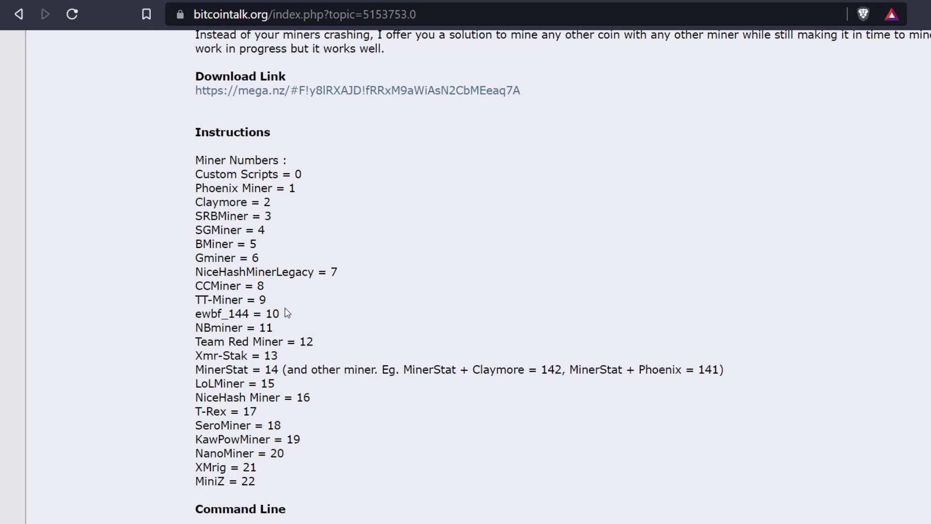
scroll(294, 320, "down", 5)
scroll(294, 318, "up", 5)
scroll(273, 342, "down", 4)
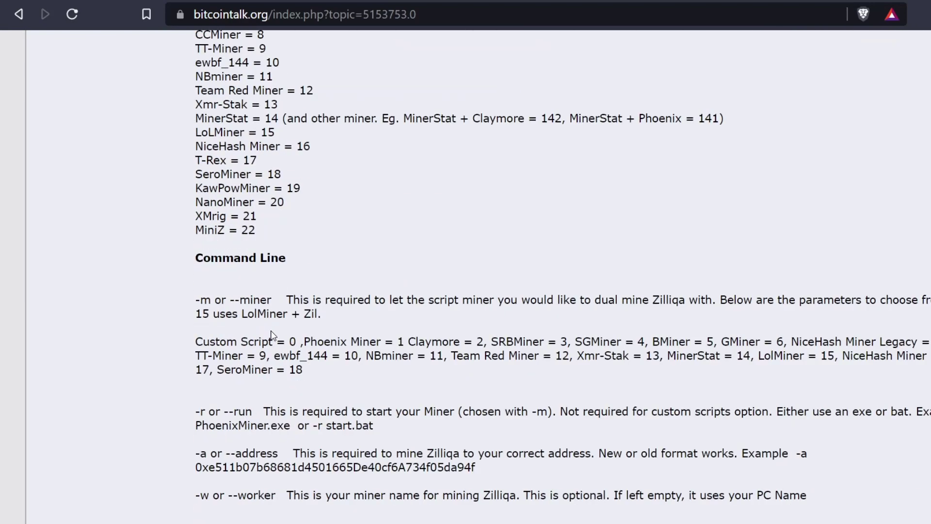
scroll(271, 329, "down", 3)
scroll(251, 223, "down", 2)
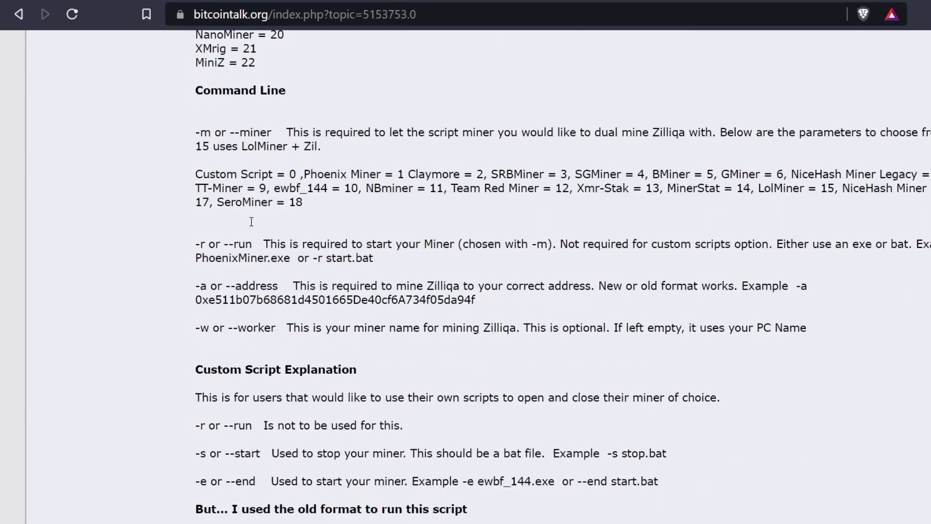
scroll(254, 224, "down", 3)
scroll(283, 312, "down", 2)
scroll(284, 313, "down", 2)
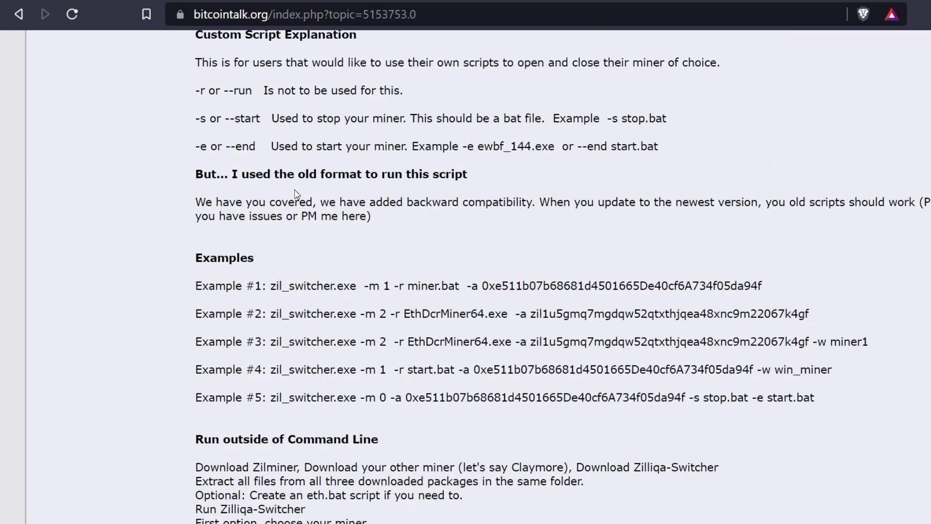
scroll(265, 194, "up", 8)
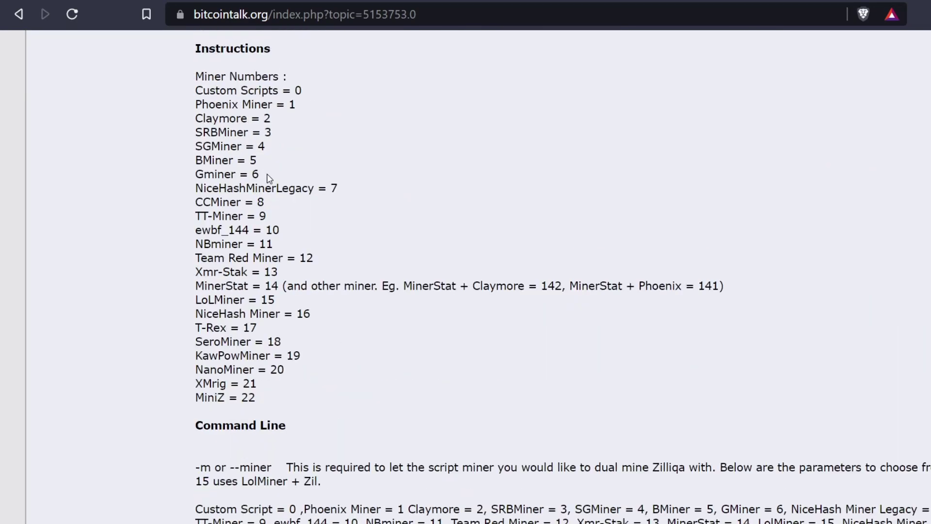
scroll(270, 176, "up", 3)
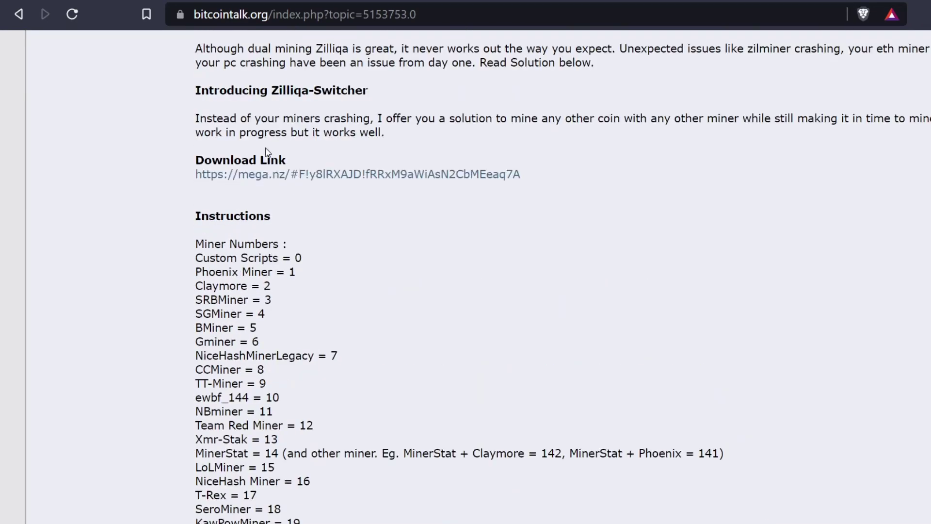
left_click(285, 176)
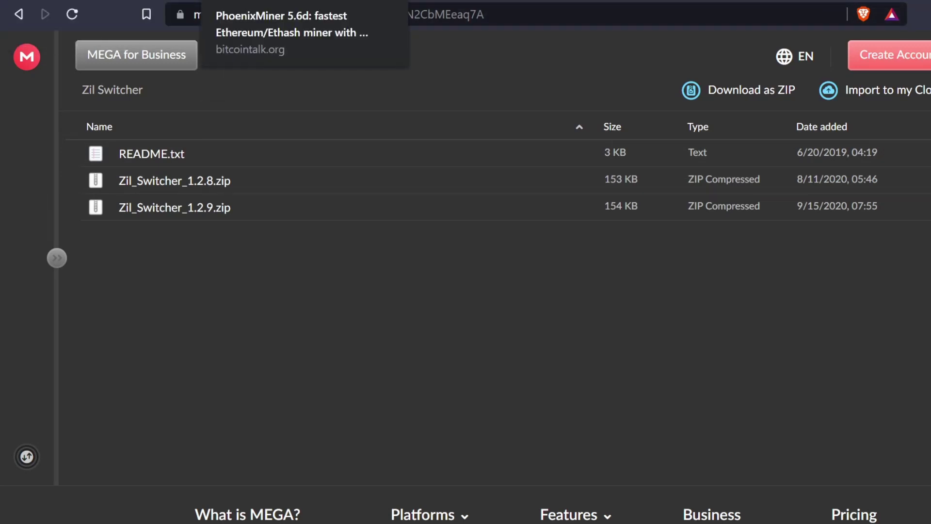
Go to the PhoenixMiner 5.6d bitcointalk topic from the MEGA folder
left_click(257, 0)
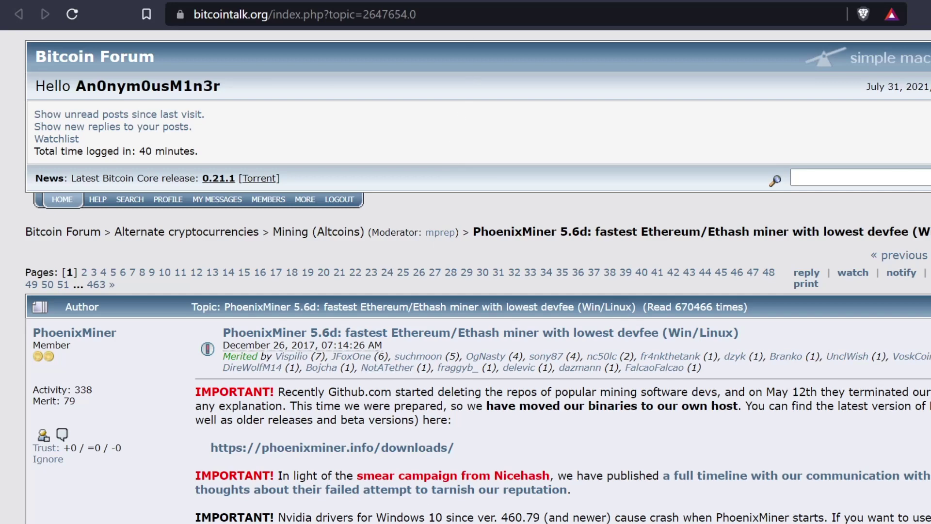
Bring up the GMinerRelease releases page on GitHub
left_click(504, 1)
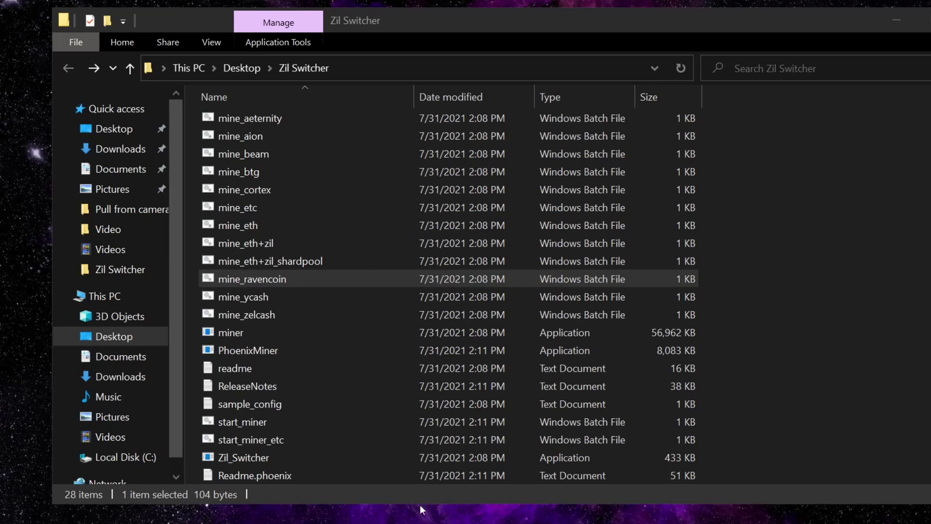
Rename the mine_ravencoin batch file in the Zil Switcher folder to RVN
left_click(477, 18)
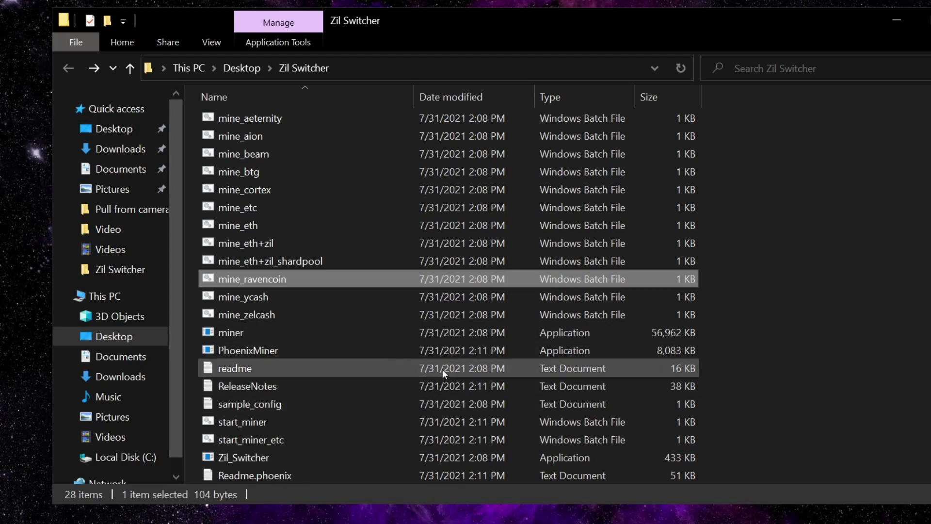
left_click(269, 285)
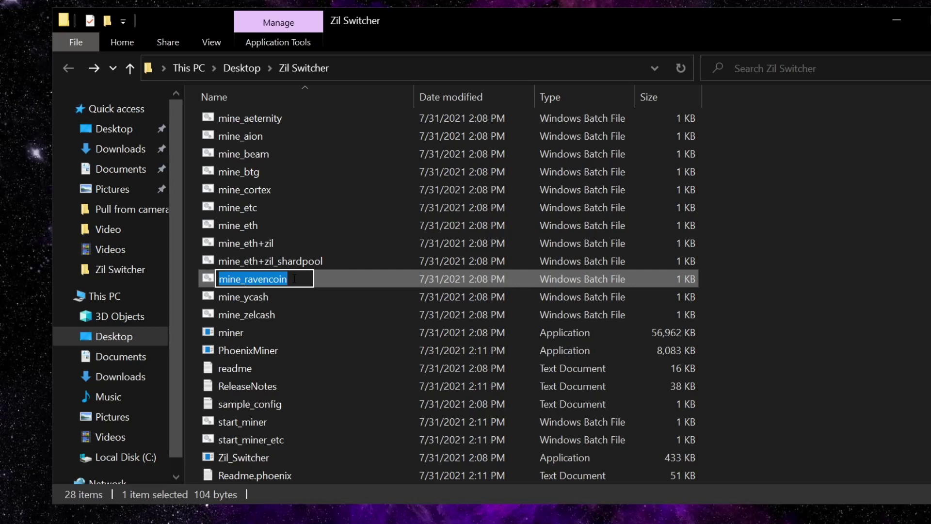
type("RVN")
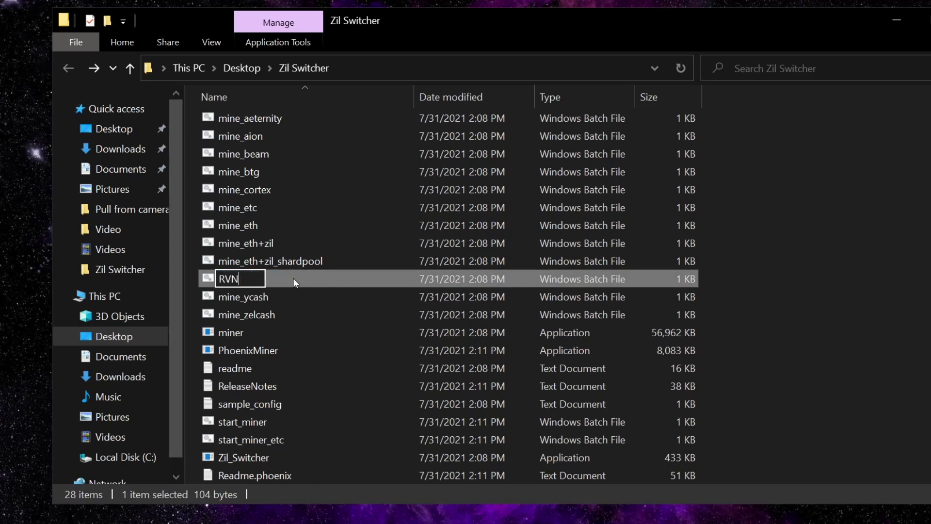
key("Return")
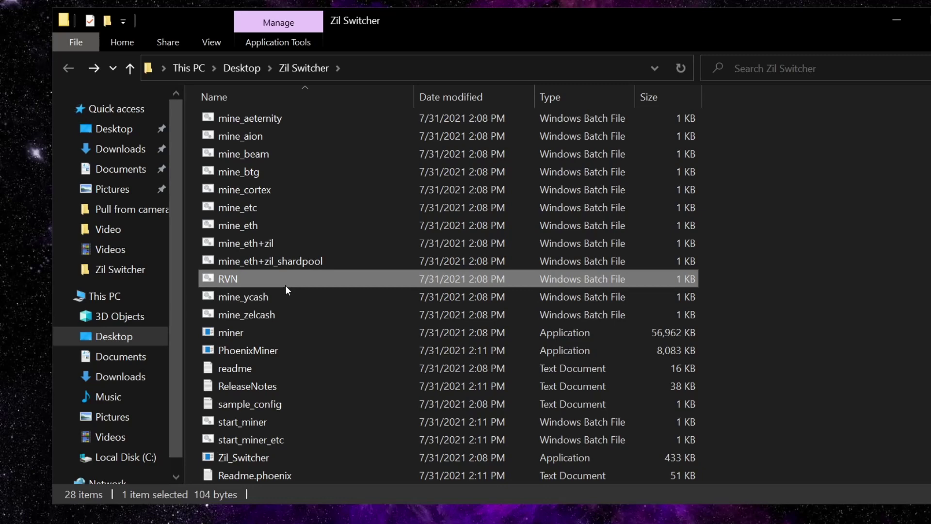
Edit RVN.bat in Notepad and select the old wallet address after --user
right_click(287, 280)
left_click(336, 244)
mouse_move(509, 95)
left_mouse_down()
mouse_move(735, 96)
mouse_move(509, 92)
left_mouse_up()
Replace the old wallet address with your pasted one and save RVN.bat when closing Notepad
key("BackSpace")
type("RHKPUmVWV2NbJJPuoWt3zWM7ixYqwMwZZq")
left_click(584, 172)
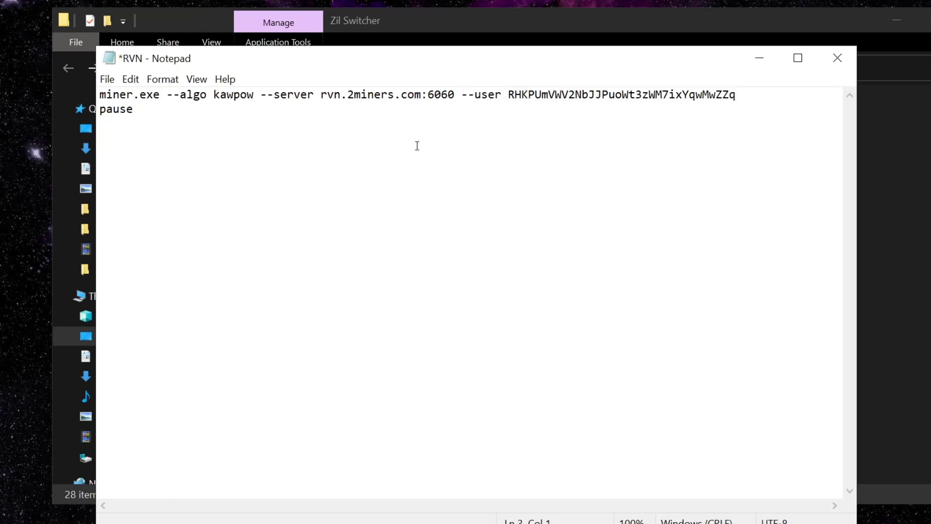
left_click(837, 58)
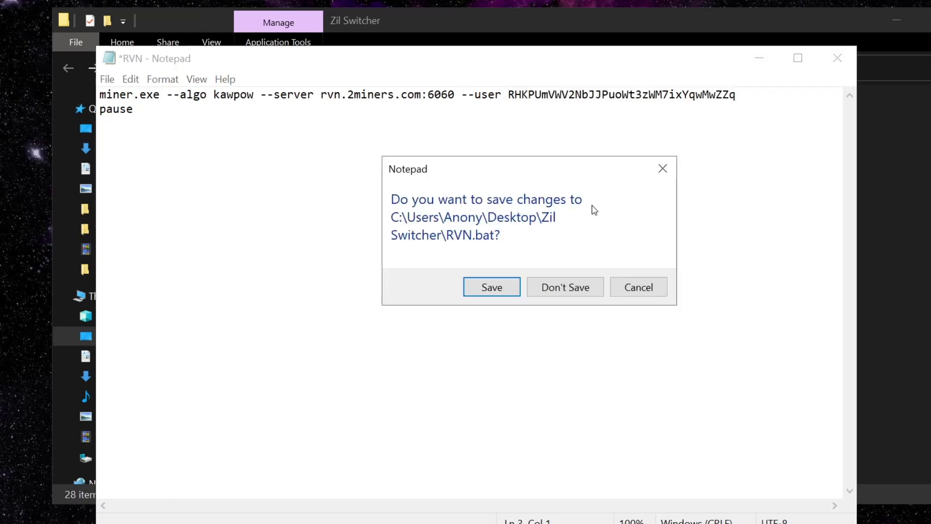
left_click(517, 291)
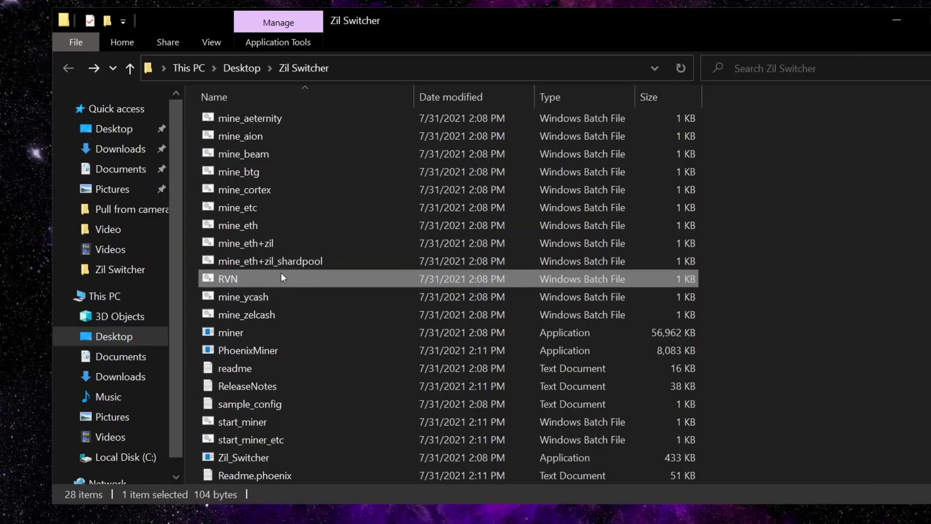
Locate RVN.bat in the Zil Switcher folder, showing its 7/31/2021 2:16 PM modified time
mouse_move(238, 279)
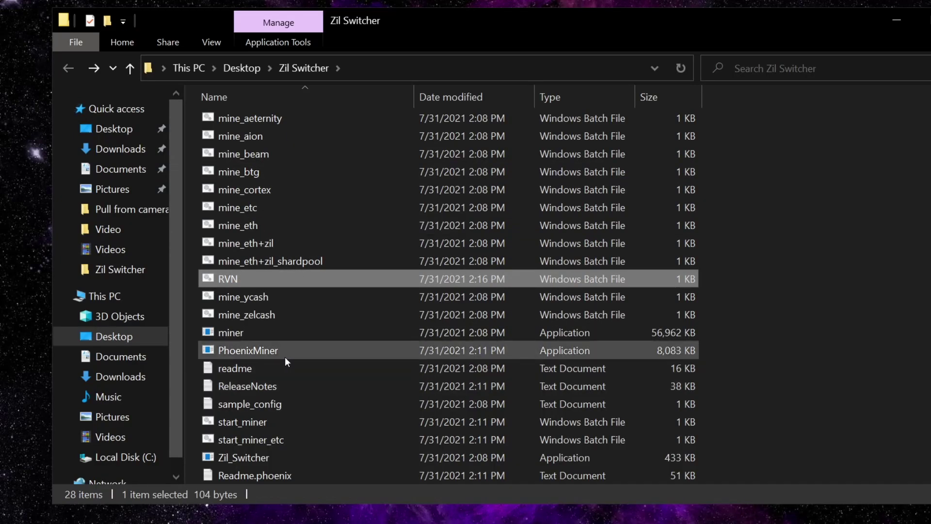
mouse_move(256, 456)
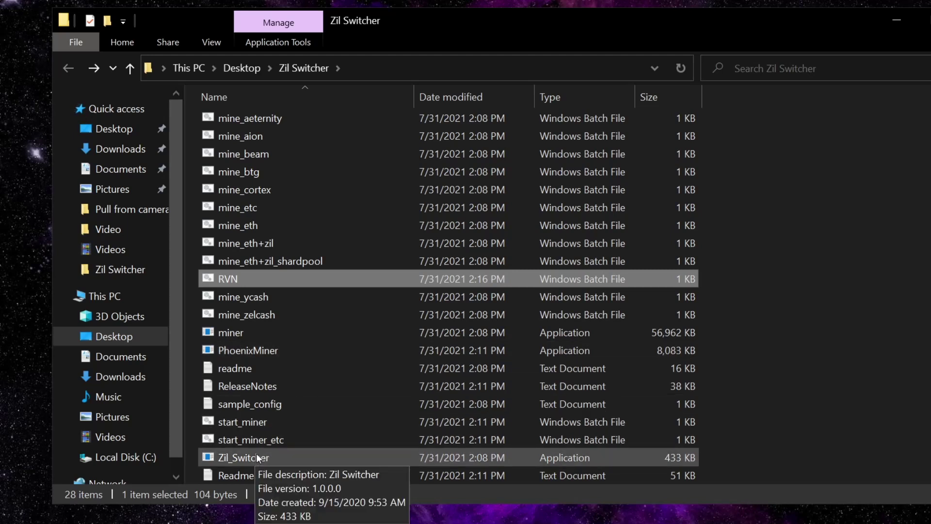